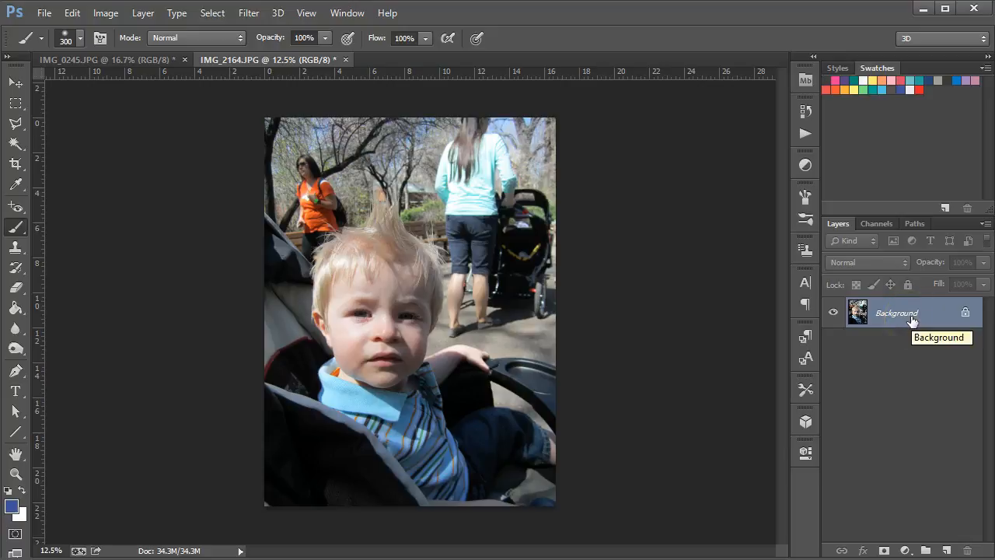
Step: Duplicate the Background layer and apply a Gaussian Blur with a radius of about 14 pixels to the copy
key(ctrl+j)
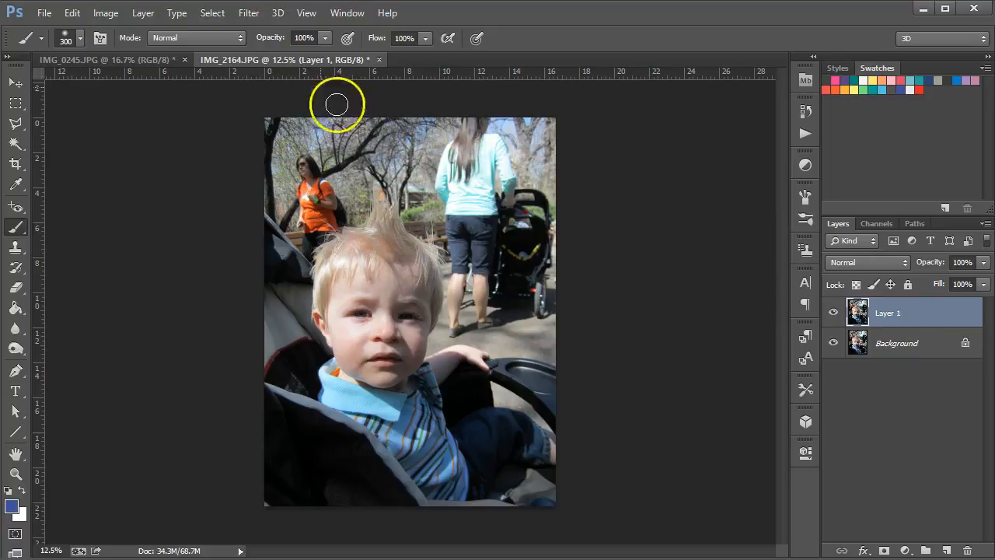
click(248, 13)
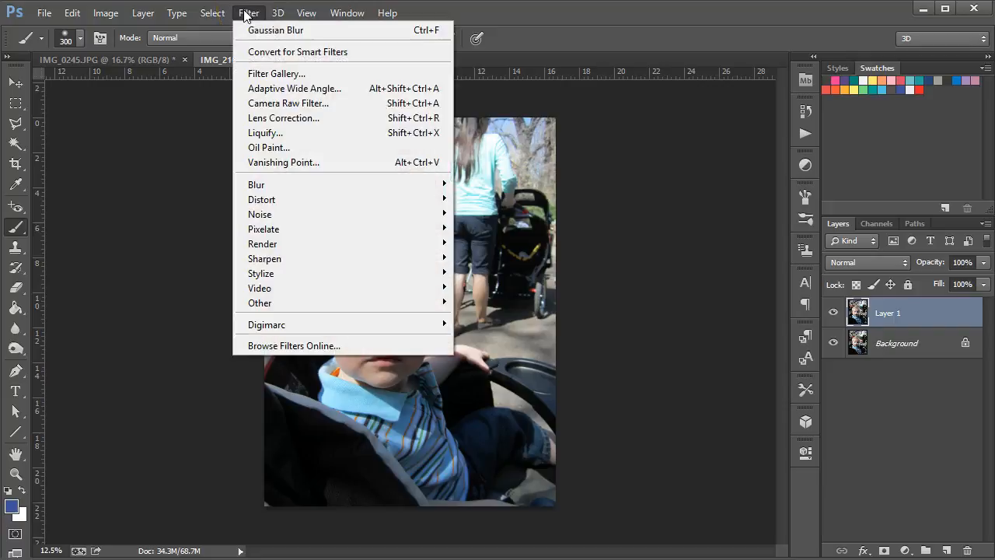
mouse_move(355, 195)
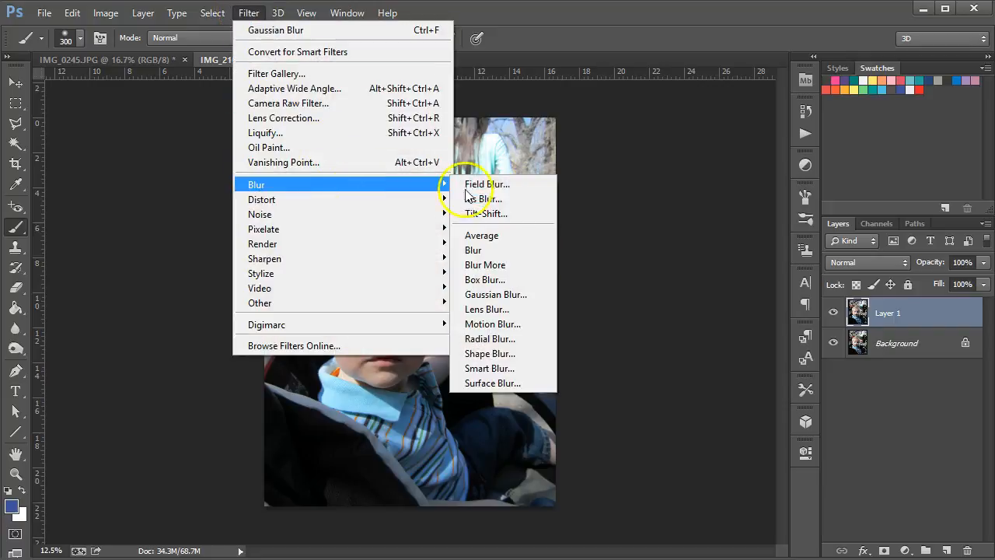
click(513, 294)
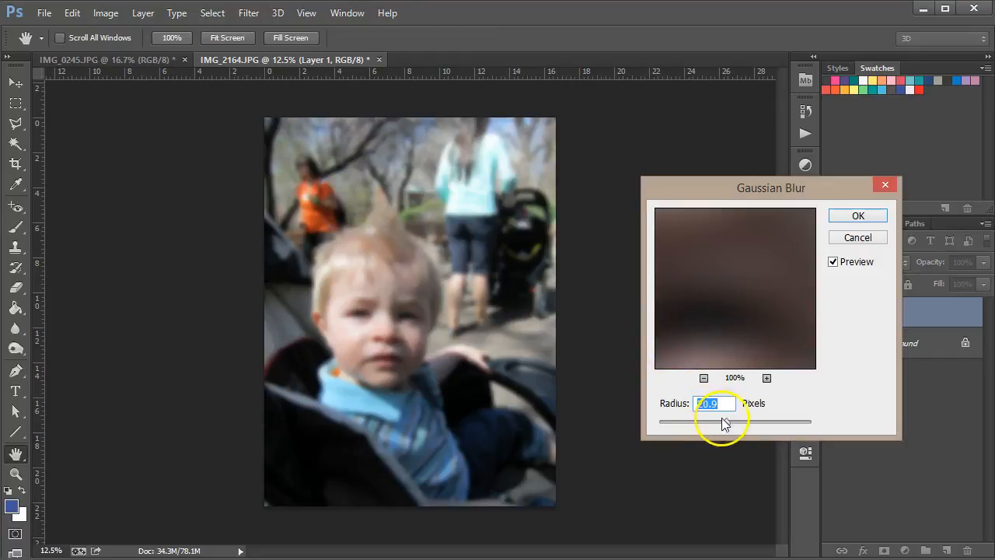
drag(727, 422, 754, 425)
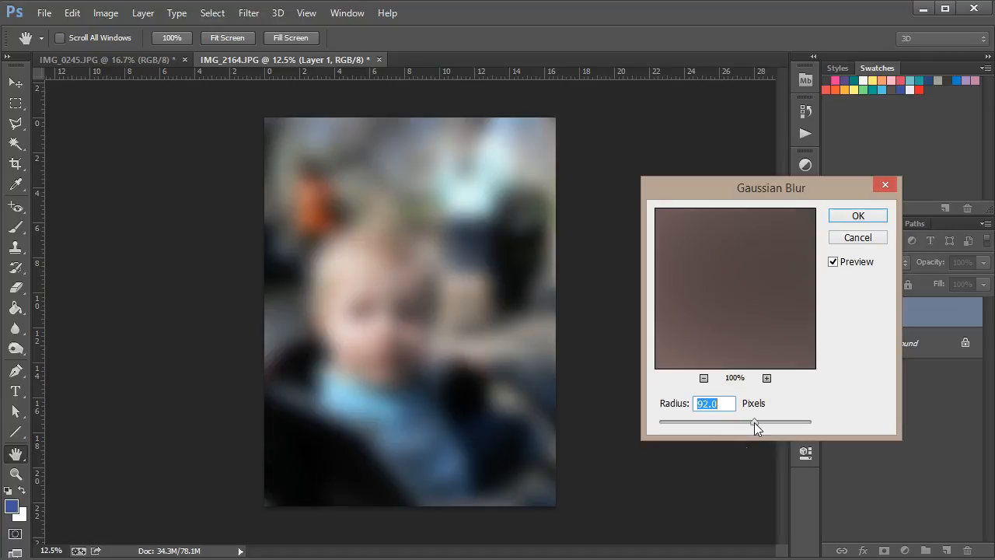
drag(754, 422, 724, 426)
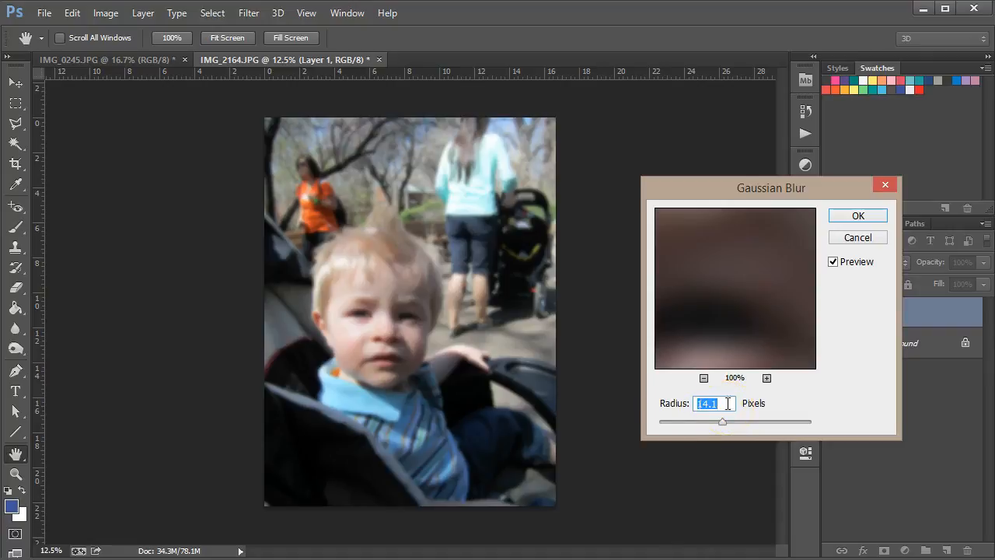
key(Return)
key(b)
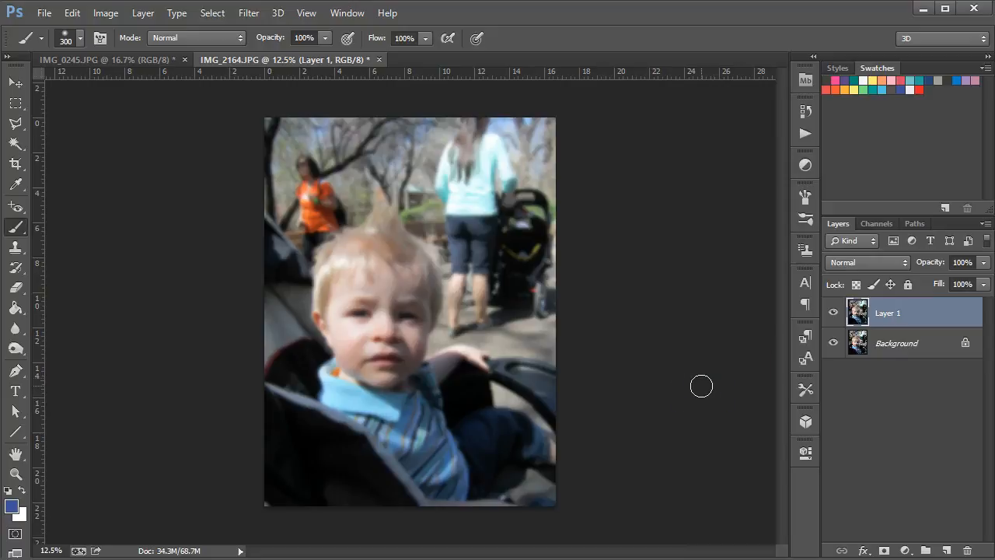
click(834, 313)
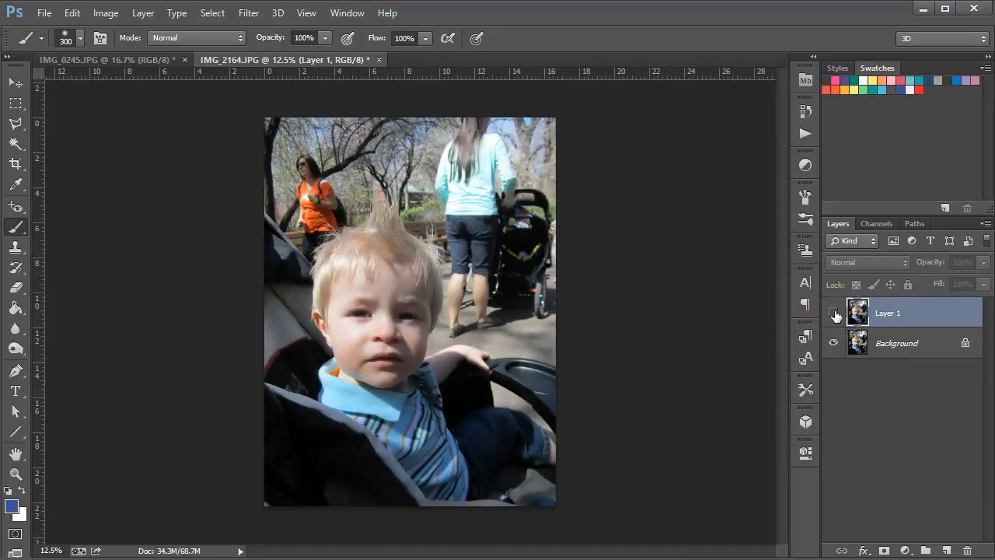
click(834, 312)
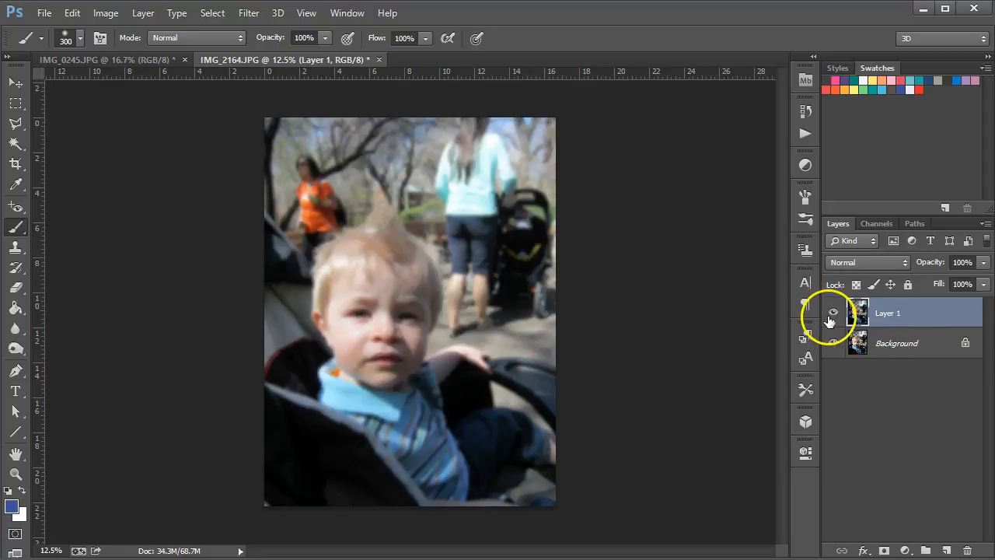
Step: Add a layer mask to Layer 1 and paint the boy's face black with a soft 700 px brush at 100% opacity
click(884, 552)
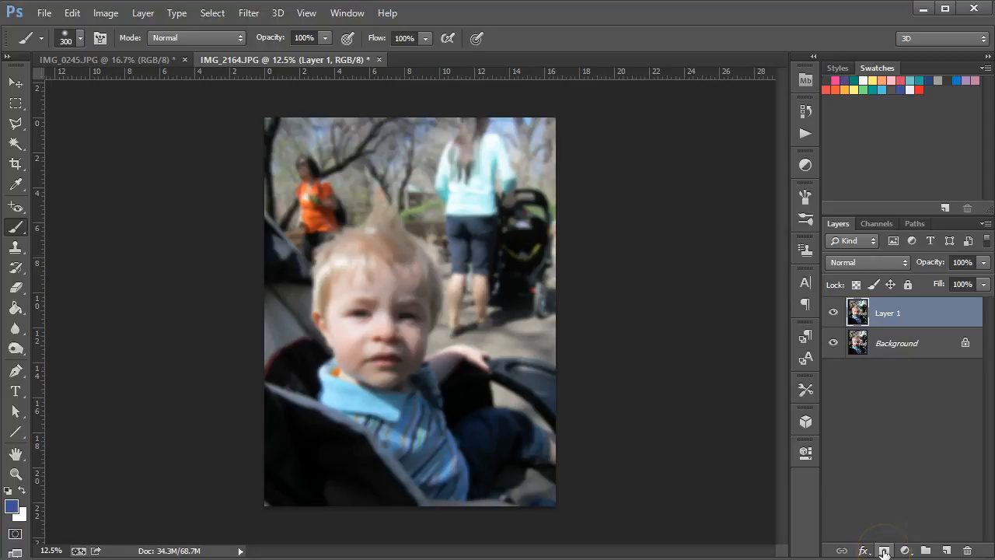
click(883, 551)
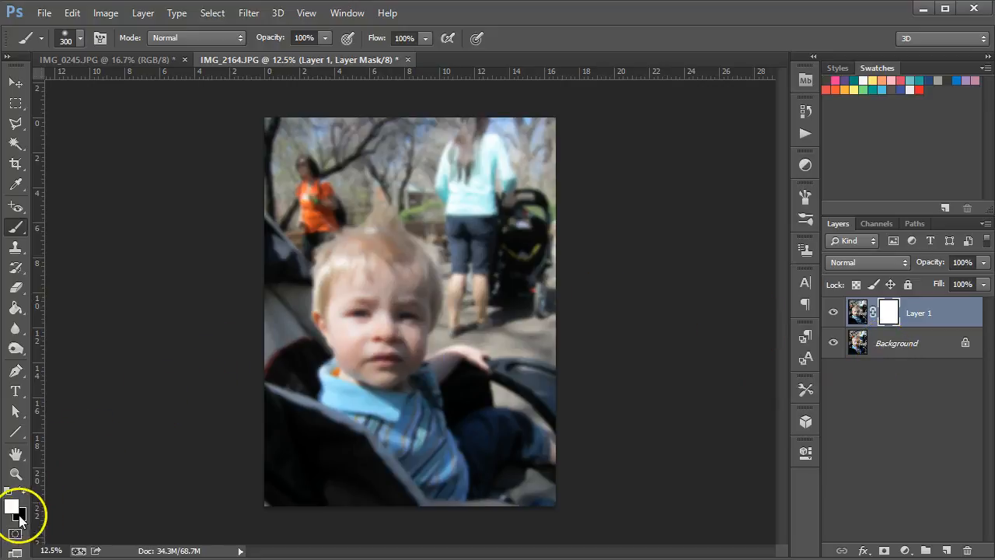
click(22, 490)
click(81, 38)
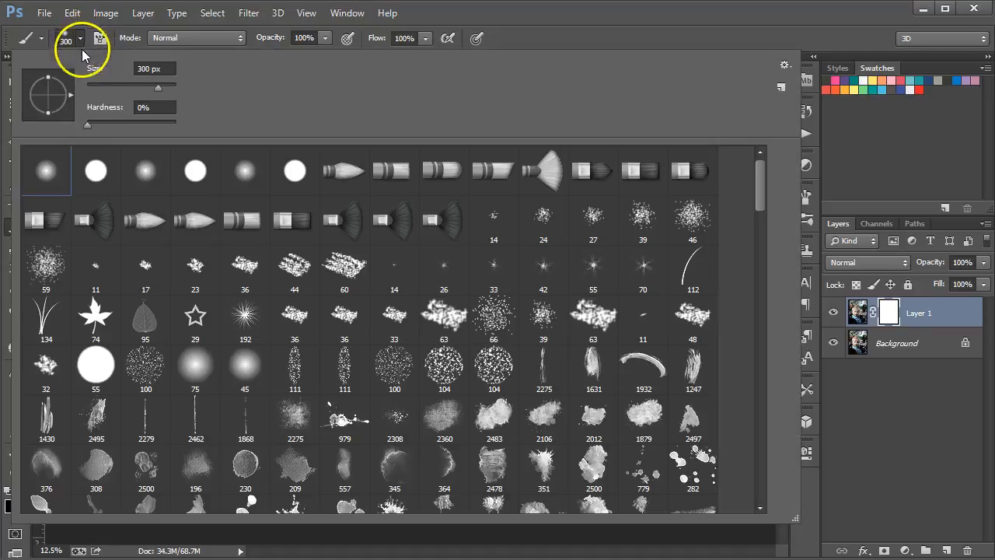
click(81, 36)
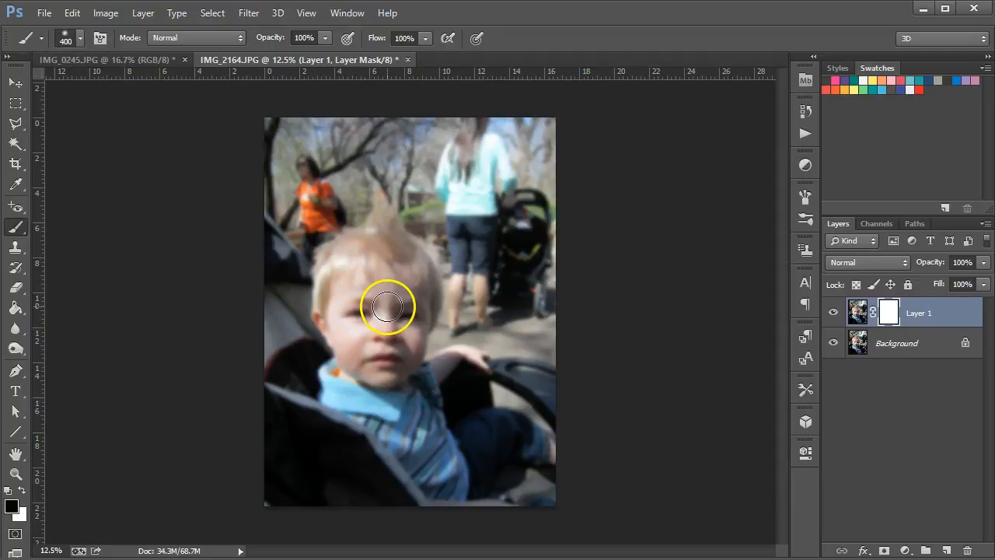
key(bracketright)
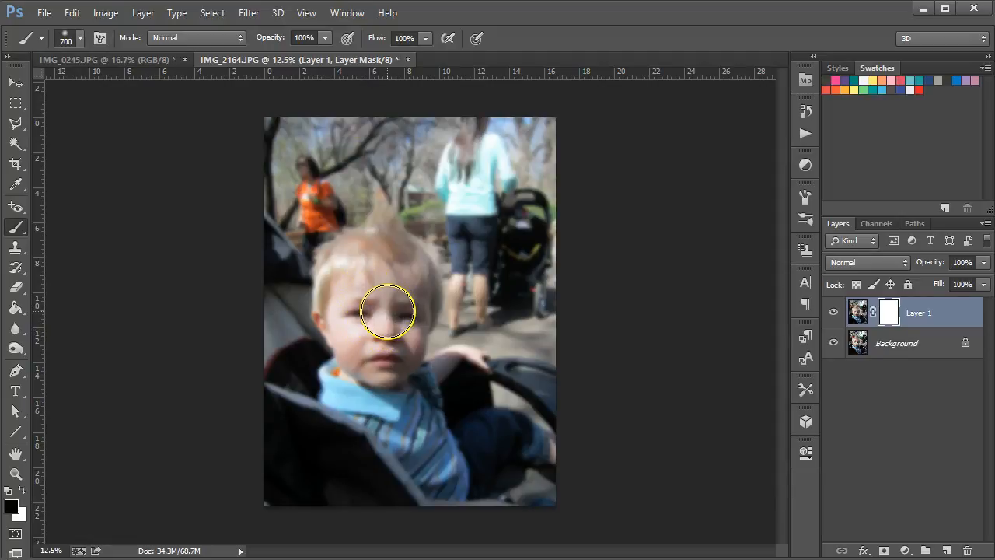
mouse_move(389, 315)
mouse_down()
mouse_move(374, 336)
mouse_move(364, 308)
mouse_move(381, 353)
mouse_move(395, 336)
mouse_move(397, 306)
mouse_move(365, 302)
mouse_move(356, 327)
mouse_move(381, 348)
mouse_move(394, 348)
mouse_move(408, 321)
mouse_move(400, 304)
mouse_move(357, 264)
mouse_up()
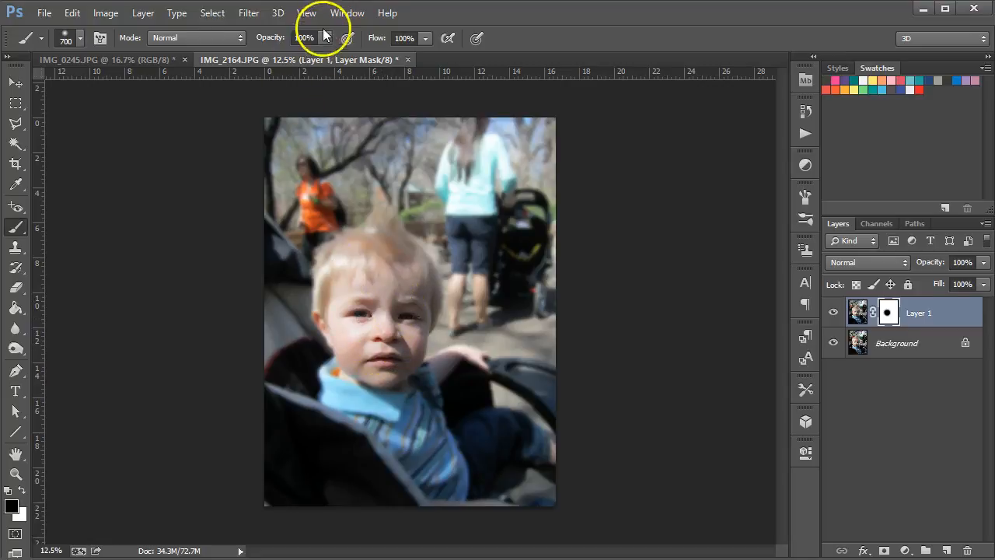
Step: Paint the mask around the boy's hair, ear and collar in black with the brush opacity at 80%
click(325, 38)
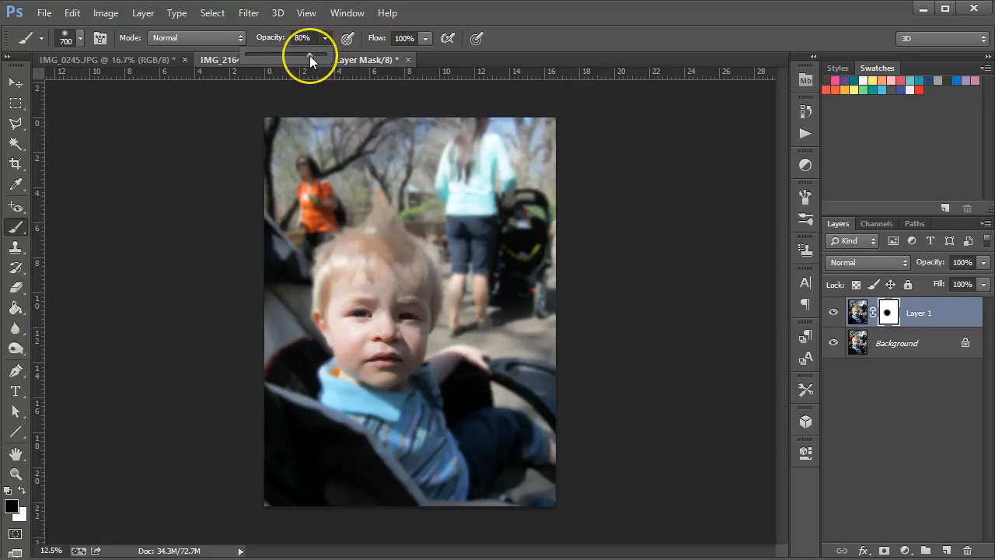
click(309, 55)
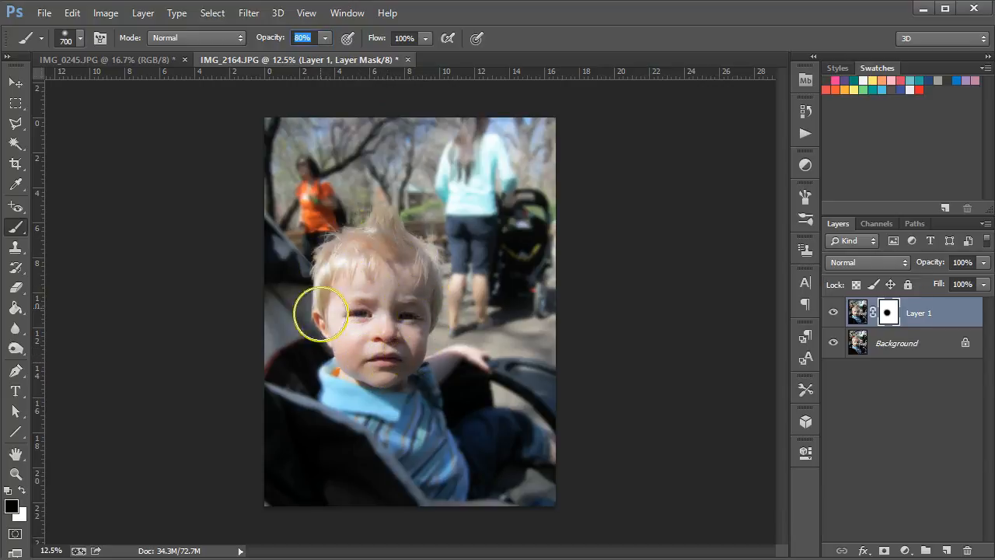
click(333, 402)
Step: Paint the mask over the boy's shirt, legs and nearby stroller in black with the brush opacity at 60%
click(325, 37)
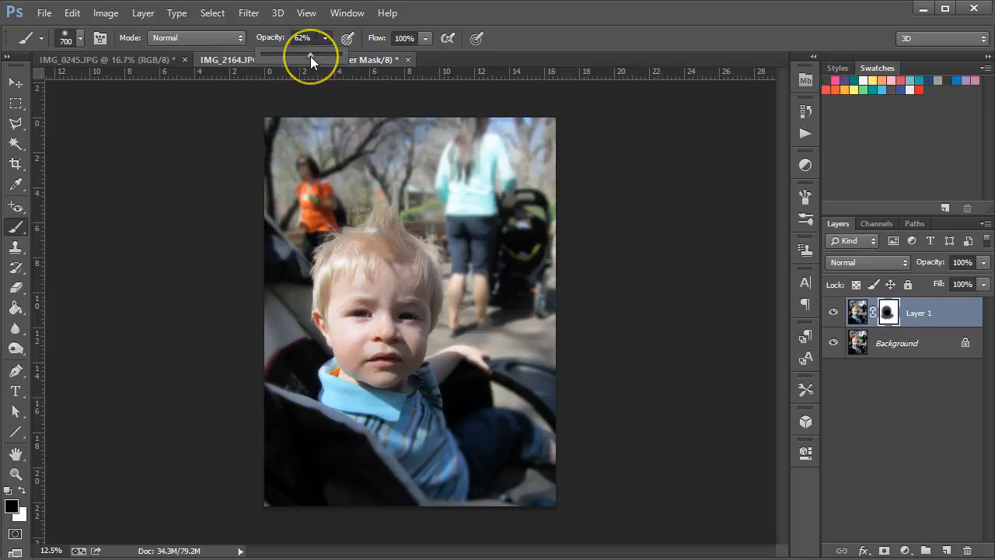
drag(310, 57, 309, 56)
click(322, 38)
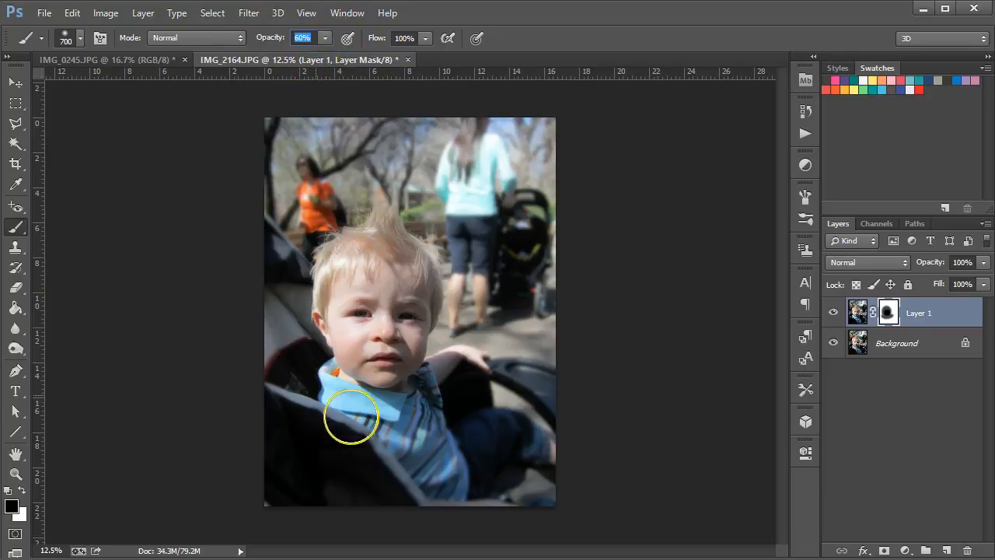
mouse_move(422, 457)
mouse_down()
mouse_move(472, 444)
mouse_move(502, 421)
mouse_move(515, 468)
mouse_move(456, 476)
mouse_move(504, 470)
mouse_move(445, 424)
mouse_move(443, 389)
mouse_move(460, 373)
mouse_move(500, 370)
mouse_move(537, 402)
mouse_move(544, 450)
mouse_move(486, 490)
mouse_move(420, 487)
mouse_move(486, 485)
mouse_move(500, 452)
mouse_move(542, 412)
mouse_up()
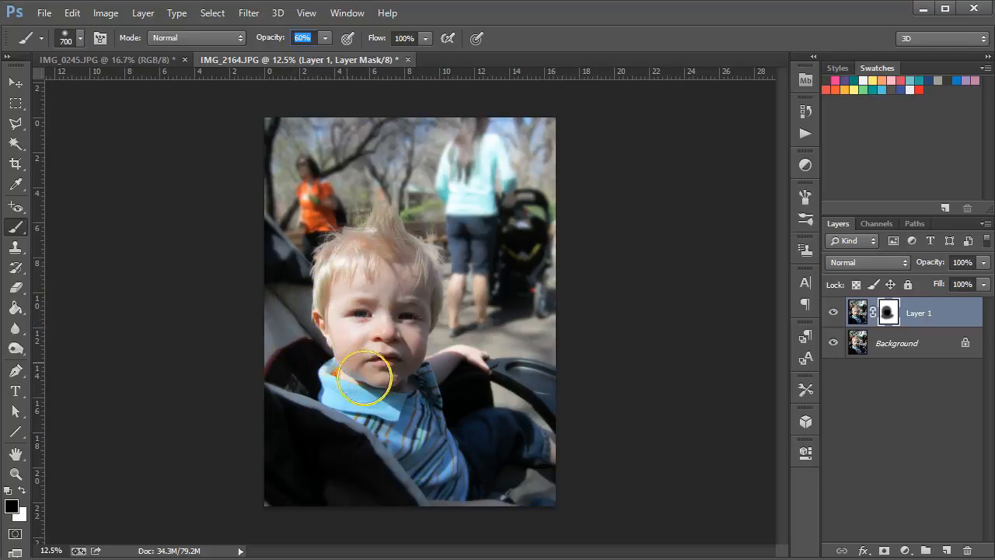
mouse_move(500, 477)
mouse_down()
mouse_move(472, 461)
mouse_move(416, 481)
mouse_up()
drag(535, 206, 506, 151)
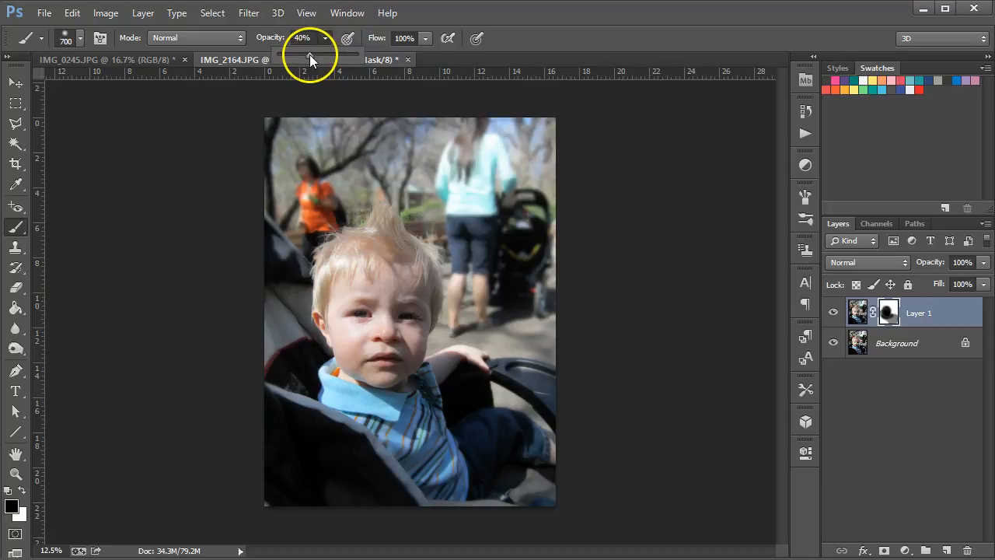
Step: Paint the mask over the outer areas around the boy and stroller in black with the brush opacity at 40%
click(324, 38)
mouse_move(499, 243)
mouse_down()
mouse_move(436, 220)
mouse_move(414, 238)
mouse_move(435, 276)
mouse_move(439, 330)
mouse_move(418, 244)
mouse_move(389, 217)
mouse_move(359, 220)
mouse_move(331, 259)
mouse_move(293, 365)
mouse_up()
mouse_move(538, 317)
mouse_down()
mouse_move(440, 376)
mouse_move(489, 355)
mouse_move(564, 379)
mouse_move(553, 408)
mouse_move(512, 367)
mouse_move(491, 486)
mouse_move(415, 427)
mouse_move(456, 471)
mouse_move(392, 424)
mouse_up()
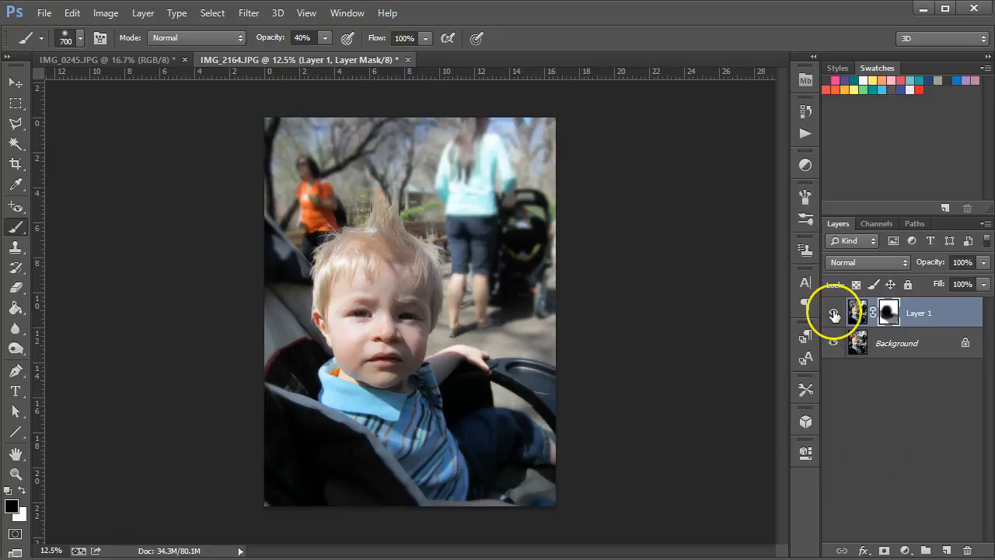
Step: Toggle Layer 1's visibility to compare the selectively blurred photo with the original
click(834, 313)
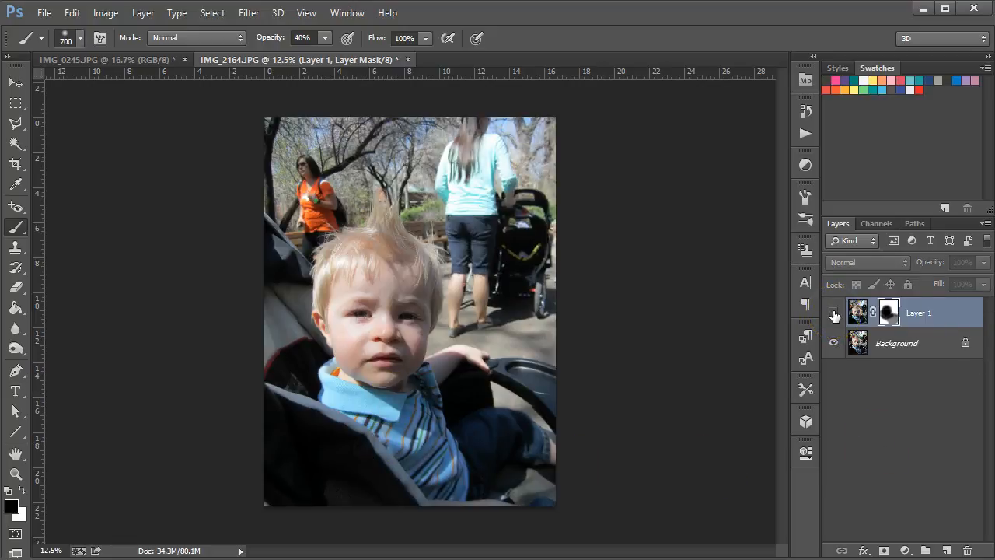
click(833, 314)
click(834, 313)
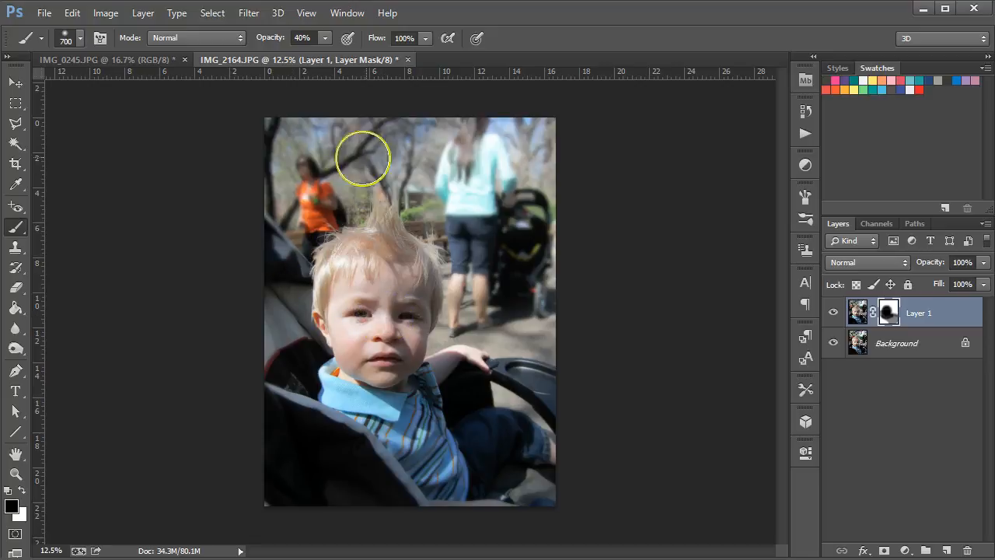
click(833, 313)
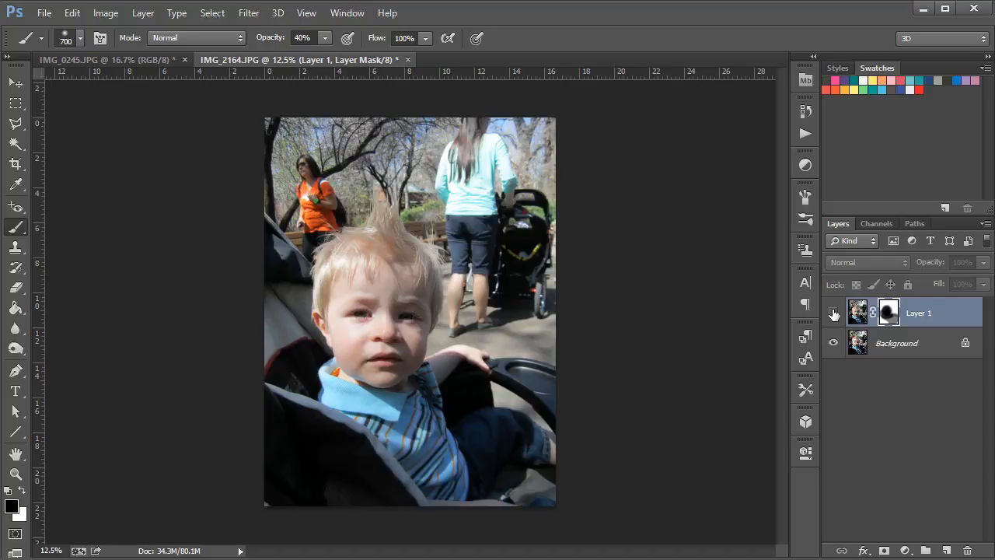
click(834, 314)
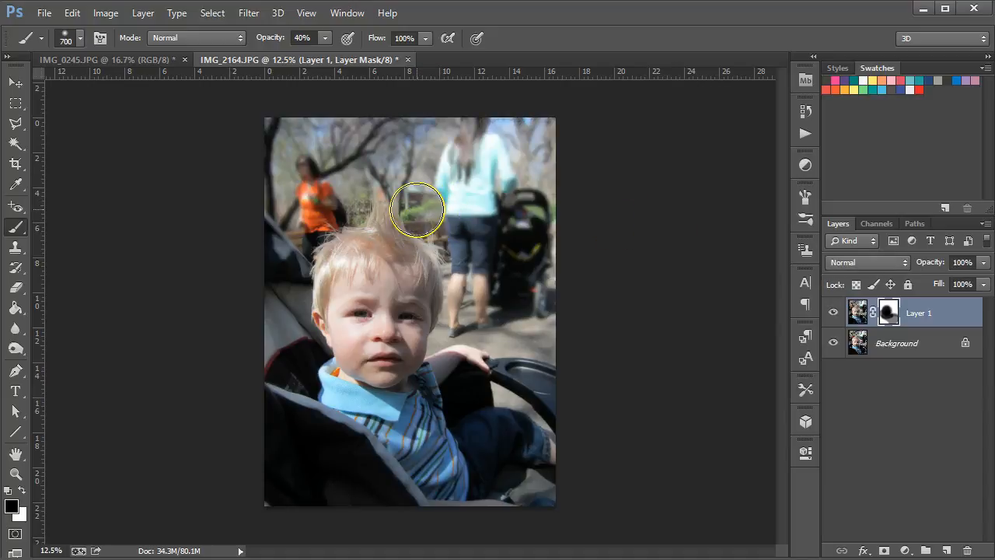
Step: Touch up the Layer 1 mask around the boy's hair and the adjoining background with the 40% opacity brush
mouse_move(416, 210)
mouse_down()
mouse_move(427, 195)
mouse_move(418, 194)
mouse_move(440, 225)
mouse_move(418, 200)
mouse_move(452, 227)
mouse_move(423, 195)
mouse_move(361, 175)
mouse_move(295, 233)
mouse_move(359, 180)
mouse_up()
mouse_move(319, 215)
mouse_down()
mouse_move(359, 185)
mouse_move(449, 183)
mouse_move(427, 188)
mouse_move(428, 202)
mouse_move(420, 189)
mouse_move(453, 241)
mouse_move(500, 250)
mouse_move(479, 254)
mouse_move(480, 297)
mouse_move(520, 306)
mouse_up()
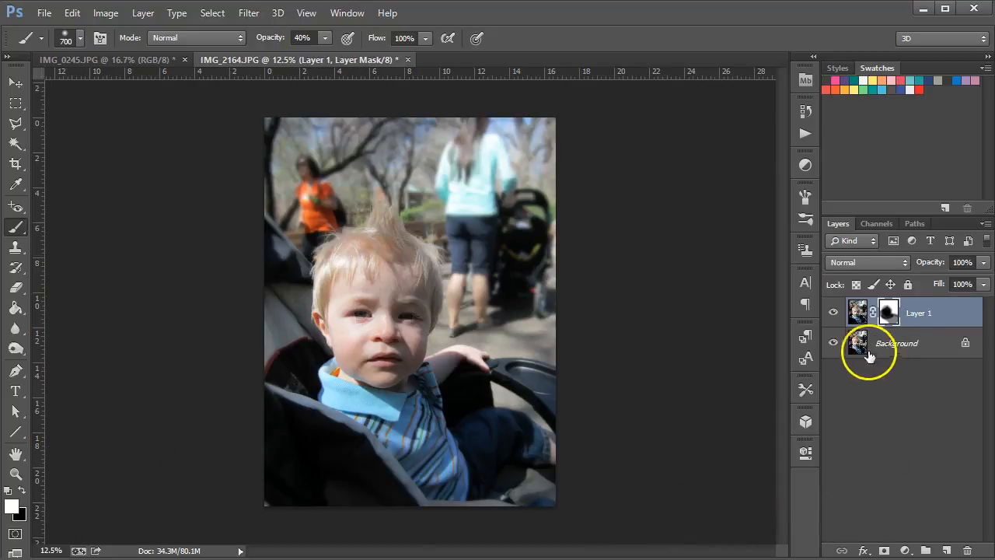
Step: Duplicate the Background layer again and hide Layer 1
click(893, 344)
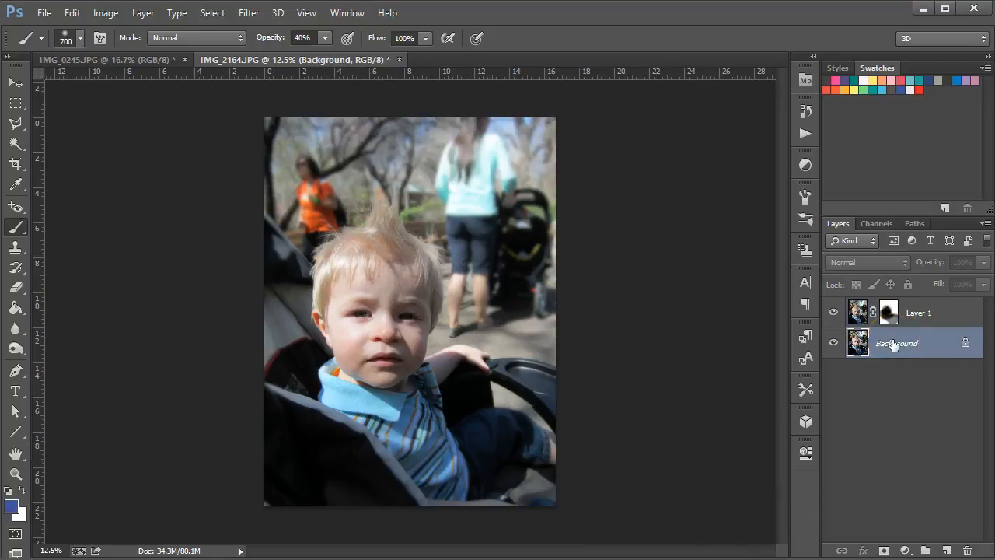
key(ctrl+j)
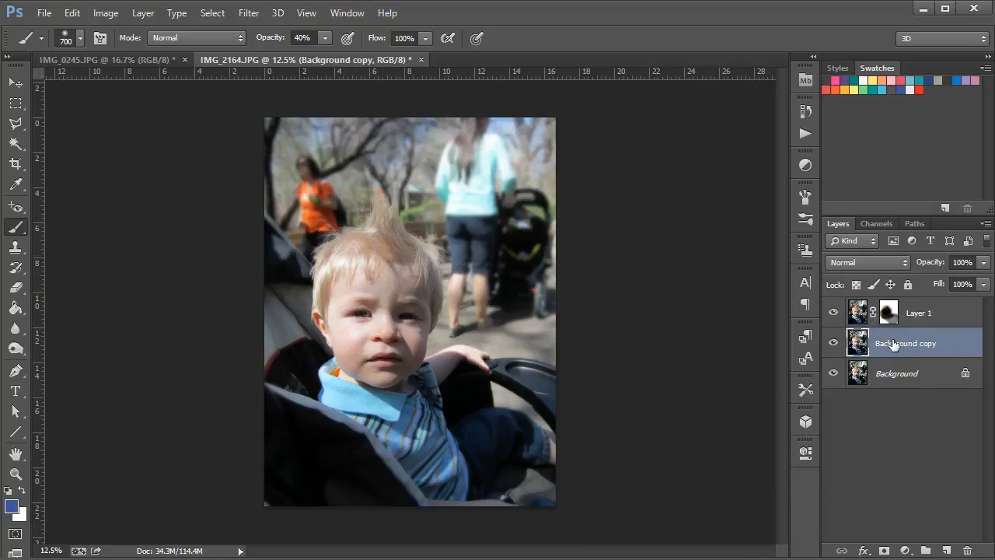
click(833, 314)
click(833, 314)
click(834, 314)
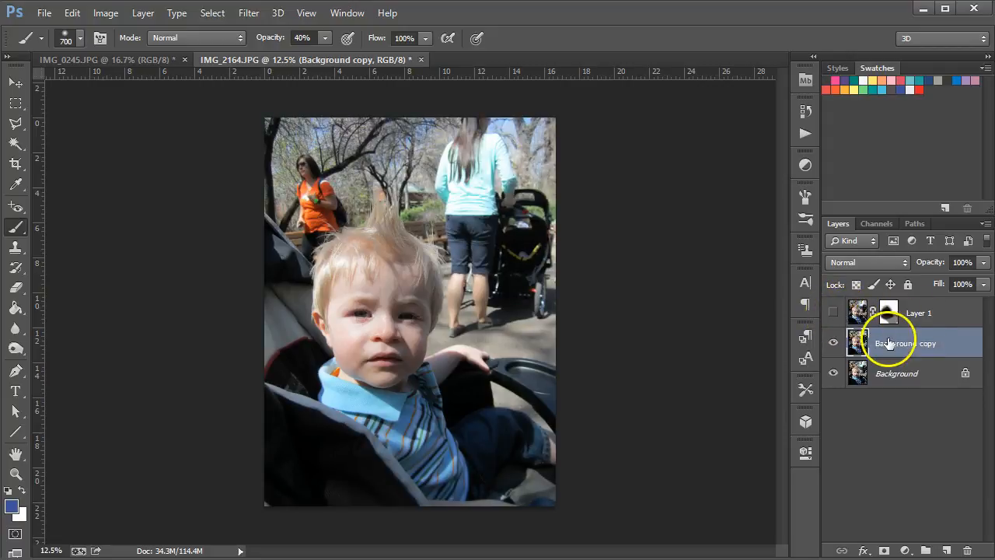
Step: Apply a Gaussian Blur with a radius of 10 pixels to the Background copy layer
click(247, 12)
mouse_move(301, 192)
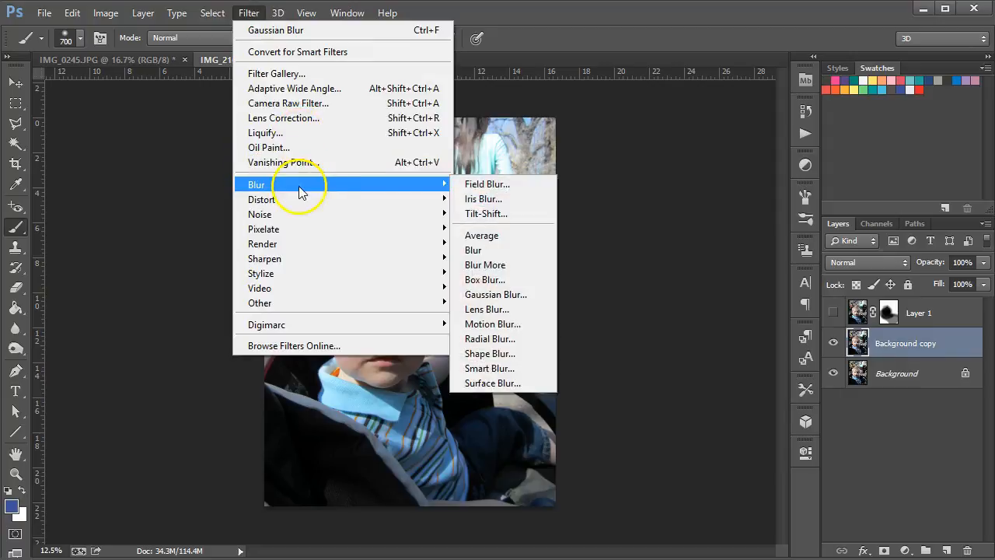
click(486, 294)
text(10)
key(Return)
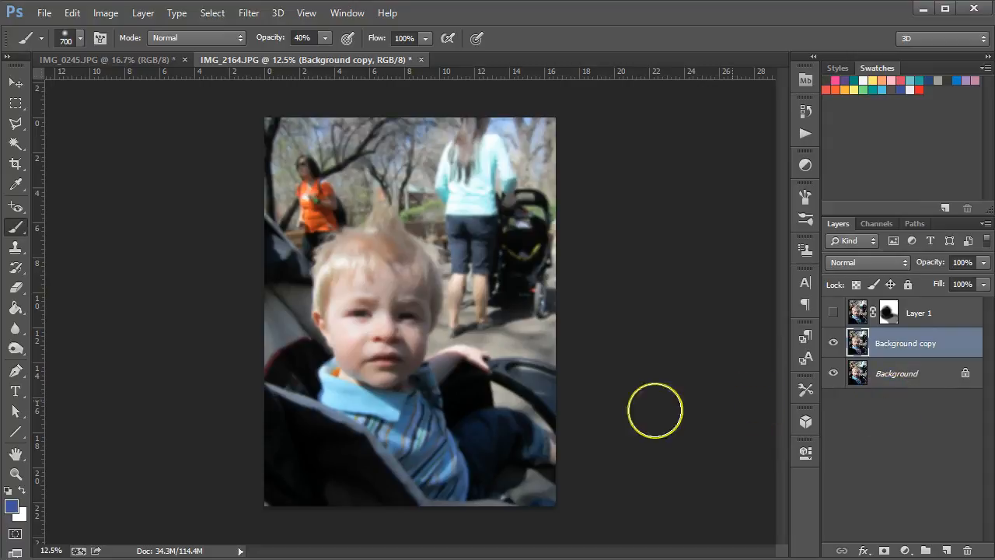
Step: Add a layer mask to the Background copy layer and paint black over the boy's face with the brush at 100% opacity
click(325, 37)
drag(330, 55, 395, 49)
click(324, 38)
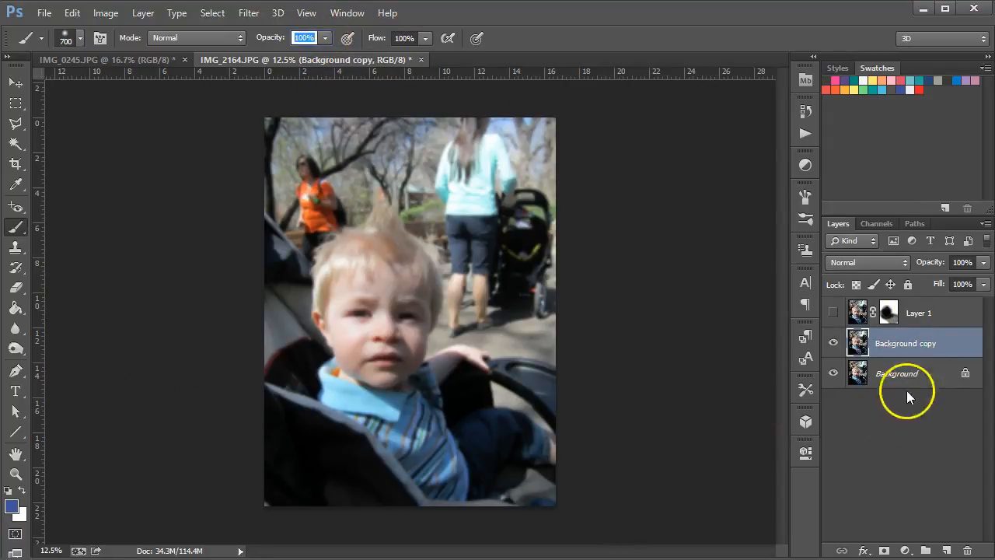
click(884, 550)
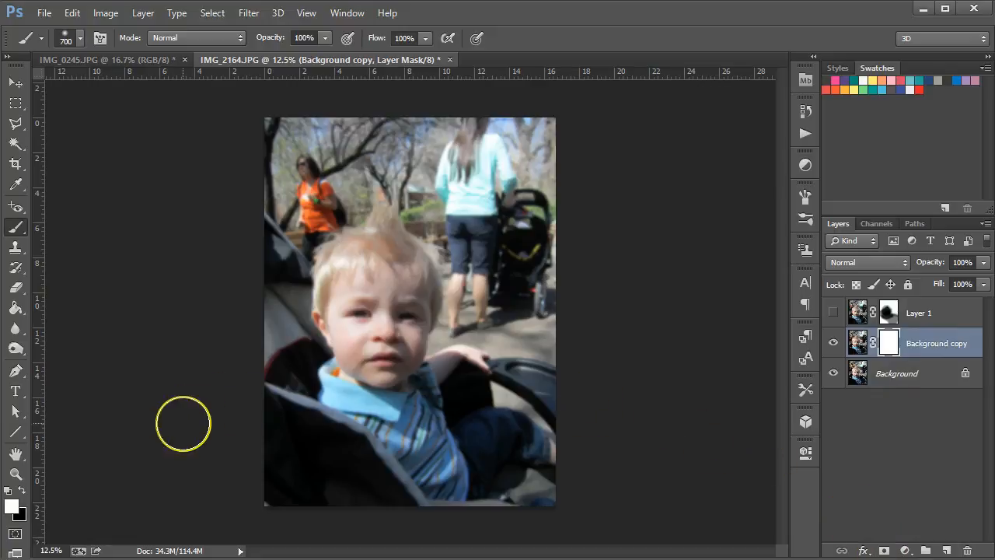
key(x)
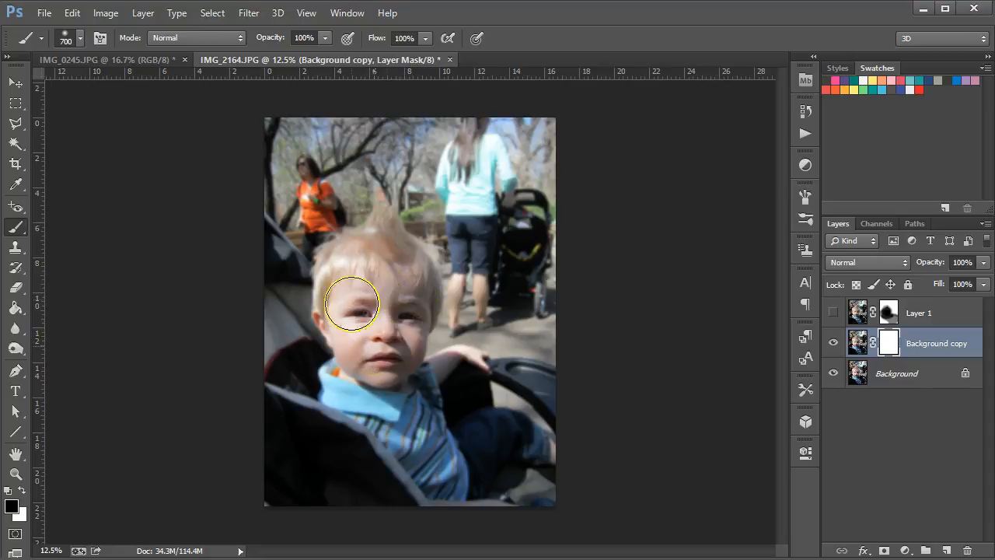
mouse_move(336, 298)
mouse_down()
mouse_move(379, 264)
mouse_move(405, 271)
mouse_move(400, 322)
mouse_move(322, 305)
mouse_up()
Step: Paint the Background copy mask over the boy's hair and shirt at 75% brush opacity, and over the surrounding areas at 59%
click(325, 38)
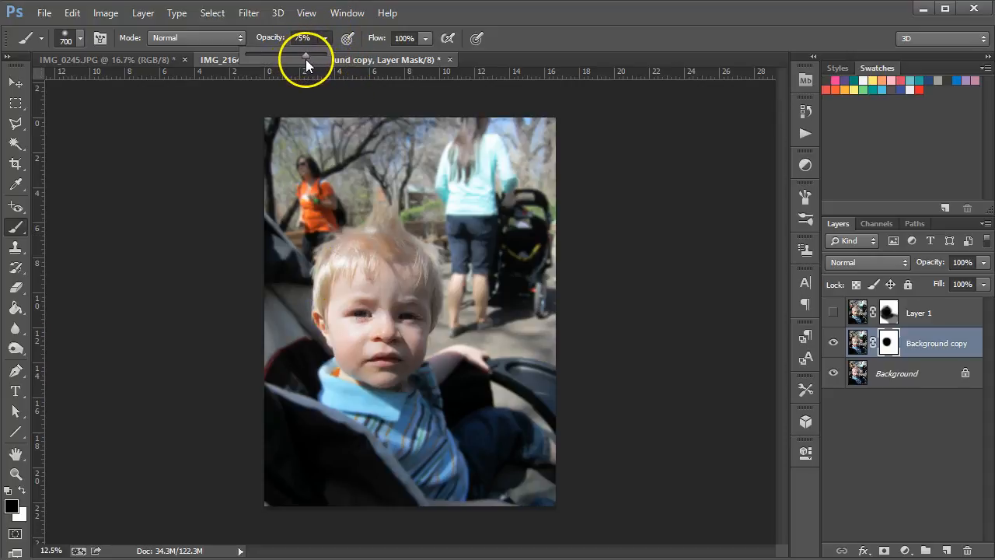
click(317, 280)
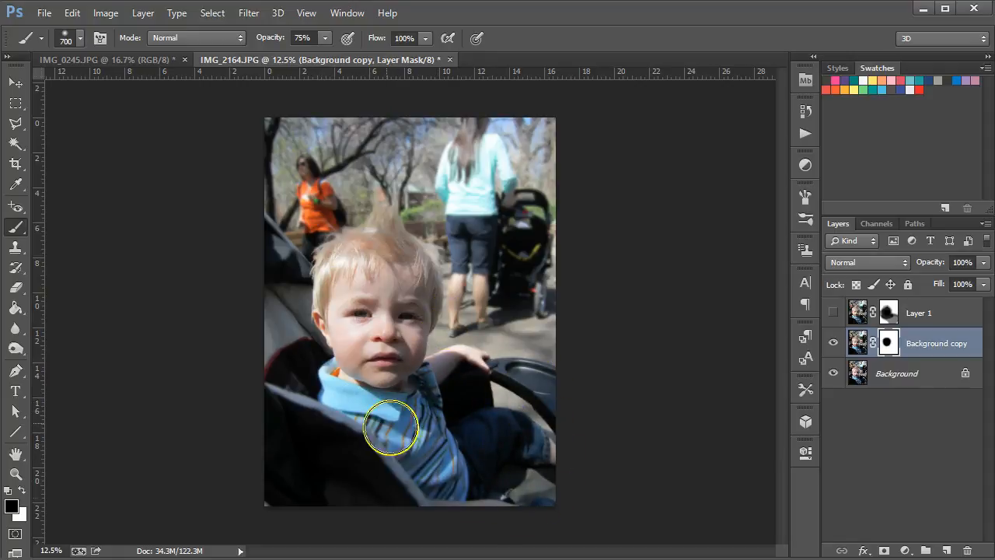
click(325, 37)
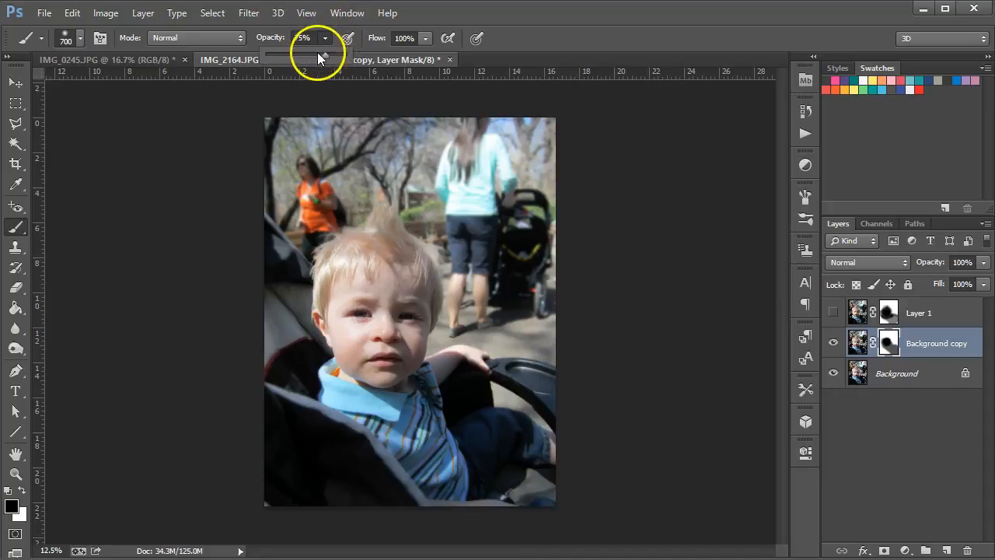
drag(322, 56, 313, 56)
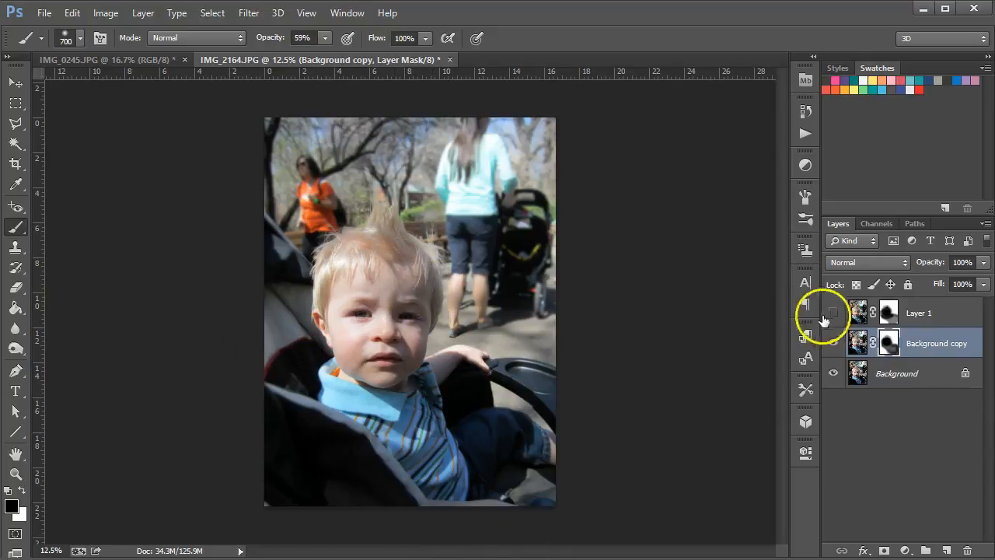
Step: Compare the blur of Layer 1 and Background copy by toggling their visibility, leaving both layers shown
click(832, 344)
click(832, 314)
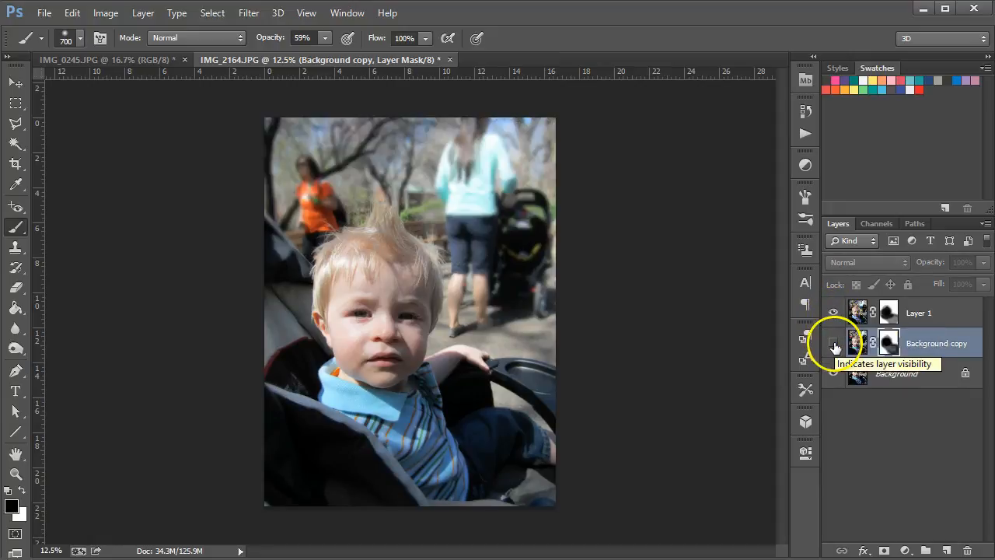
click(833, 345)
click(834, 314)
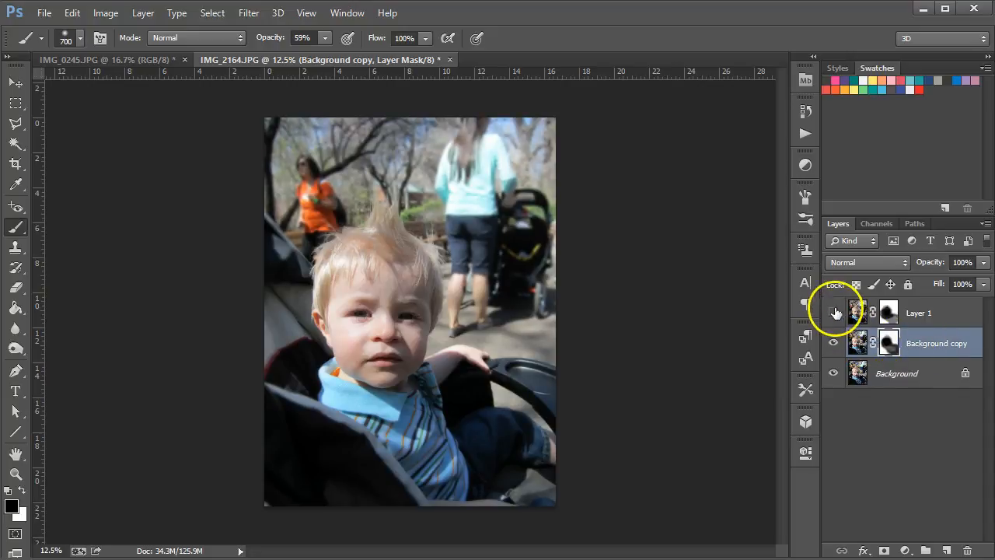
click(833, 312)
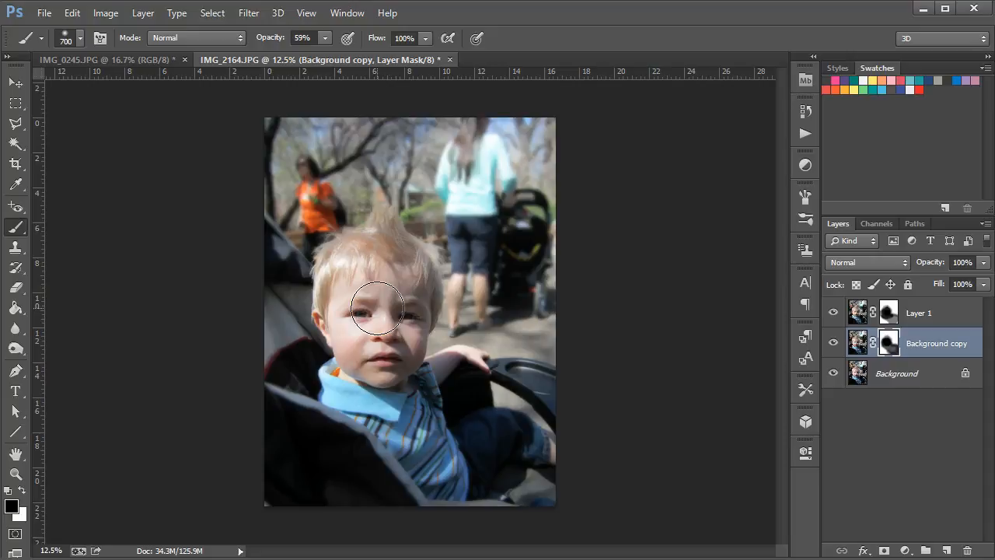
mouse_move(377, 308)
mouse_down()
mouse_move(381, 293)
mouse_move(408, 318)
mouse_move(371, 319)
mouse_up()
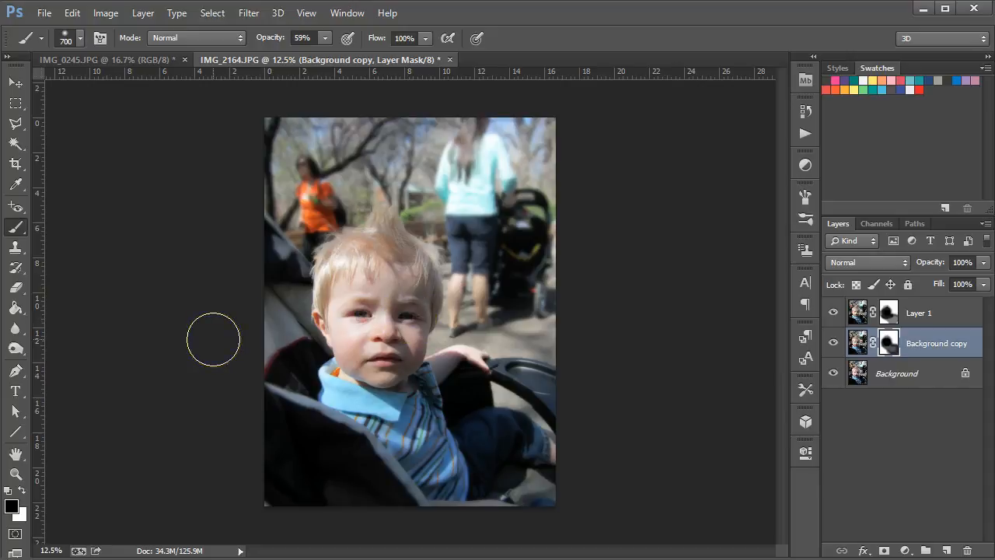